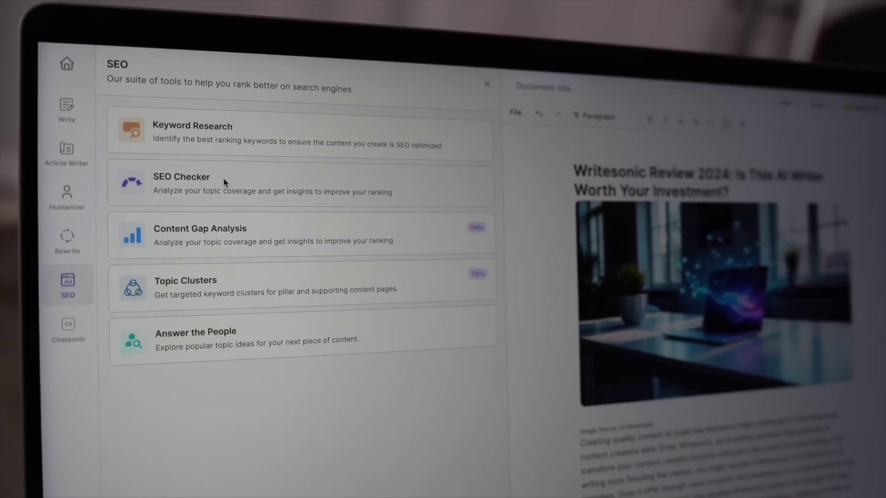
Open the SEO Checker card for the Writesonic Review 2024 article
left_click(229, 181)
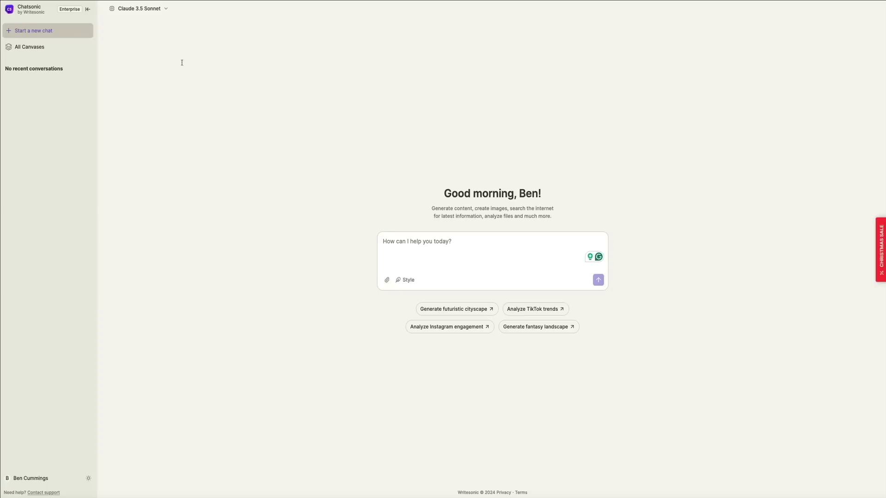
left_click(167, 13)
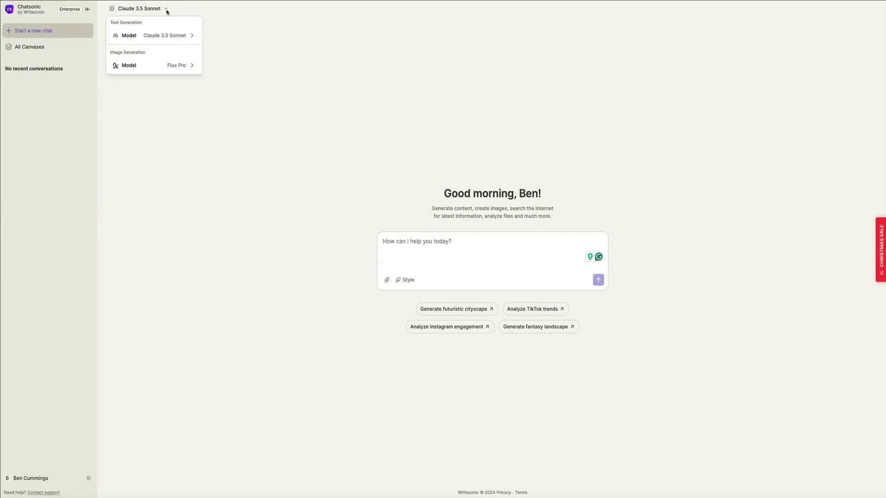
left_click(229, 57)
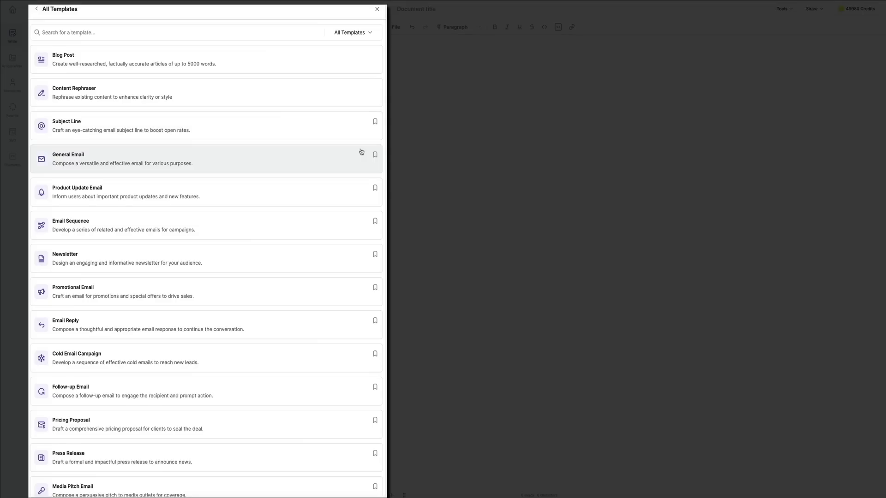
Scroll down through the All Templates list
scroll(362, 152, "down", 4)
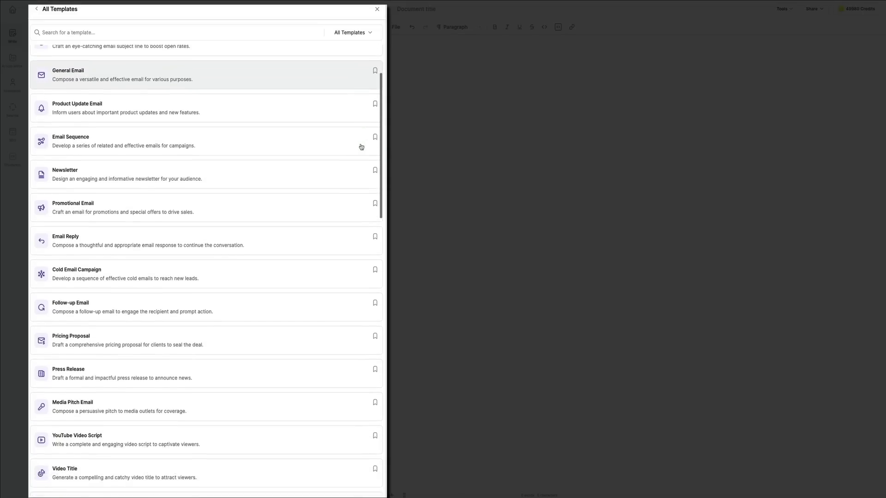
scroll(361, 147, "down", 4)
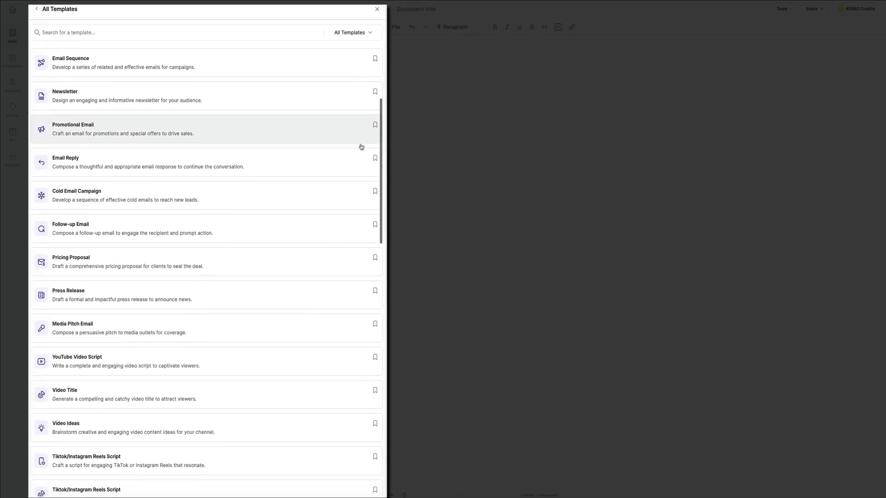
scroll(361, 146, "down", 6)
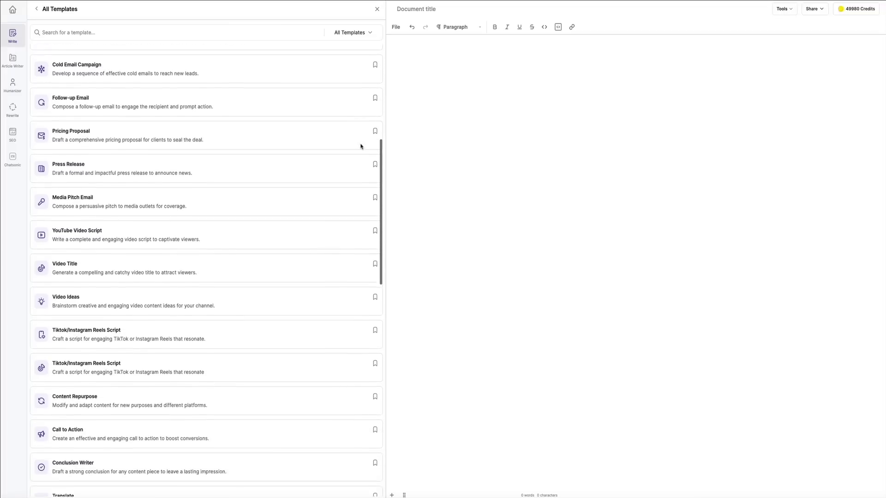
scroll(362, 147, "down", 4)
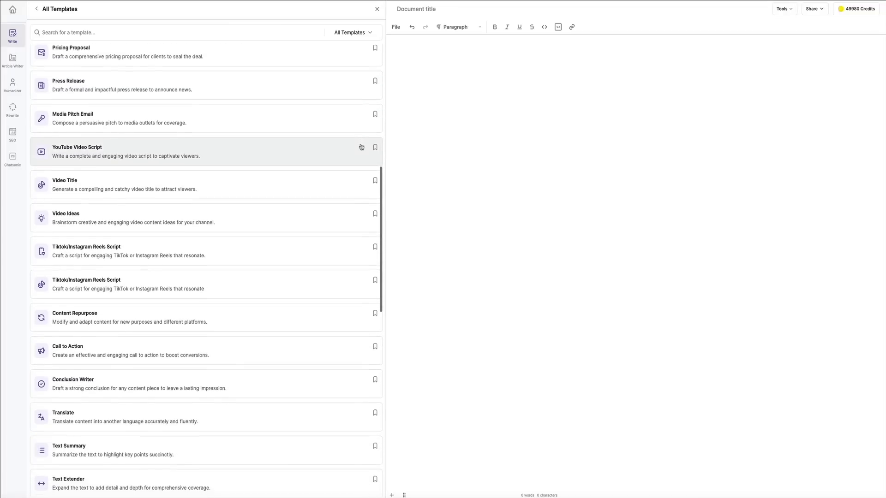
scroll(361, 147, "down", 2)
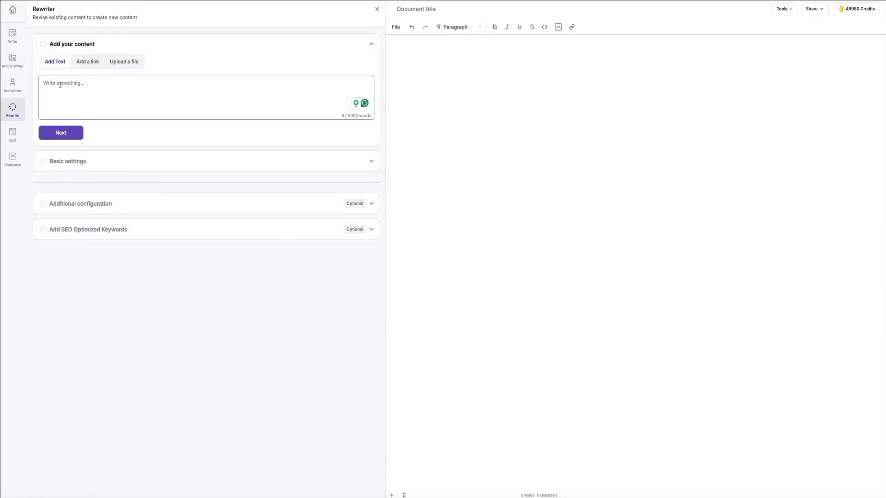
Rewrite the pasted Writesonic paragraph in English, keeping its current length
key("ctrl+v")
left_click(63, 156)
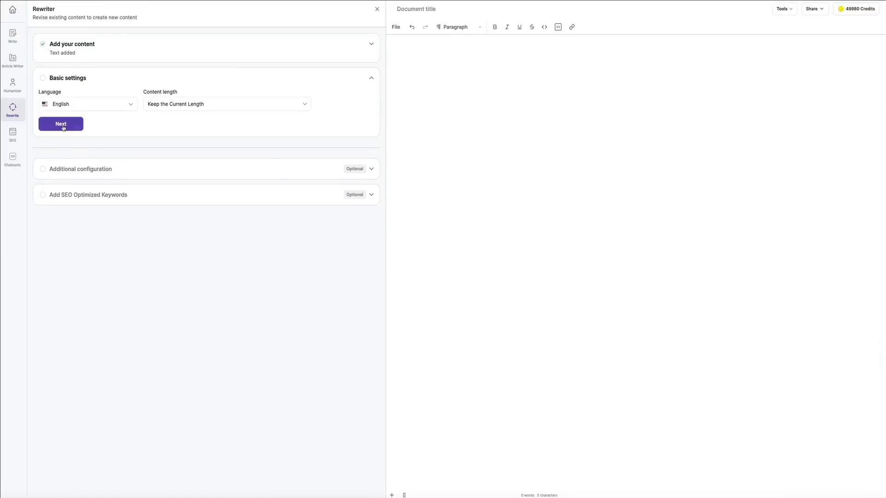
left_click(63, 127)
left_click(332, 493)
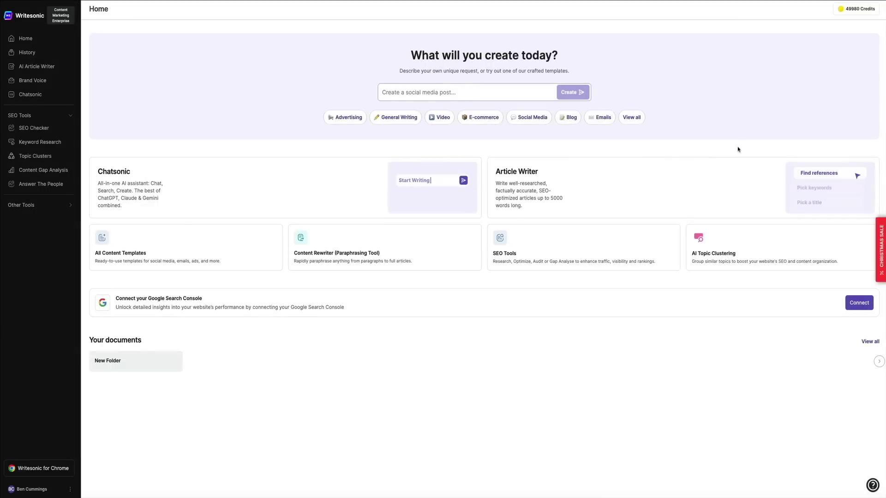
Open the Blog template category under the Home page prompt box
mouse_move(856, 16)
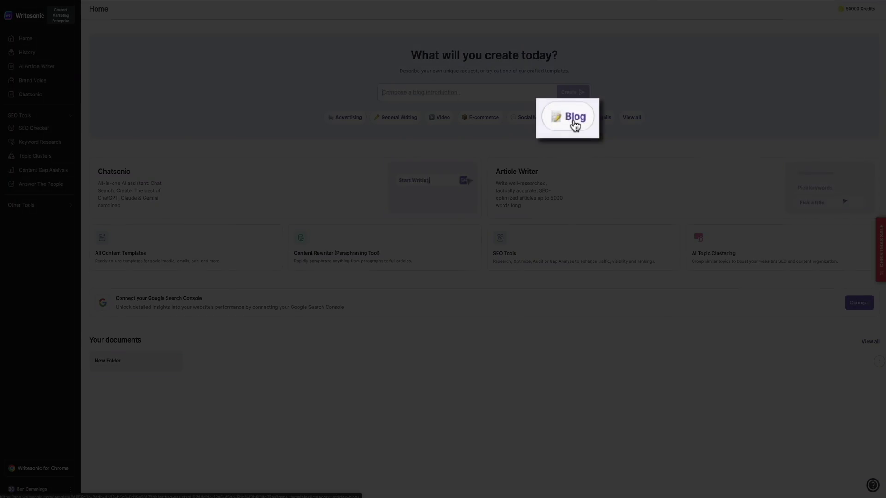
left_click(570, 120)
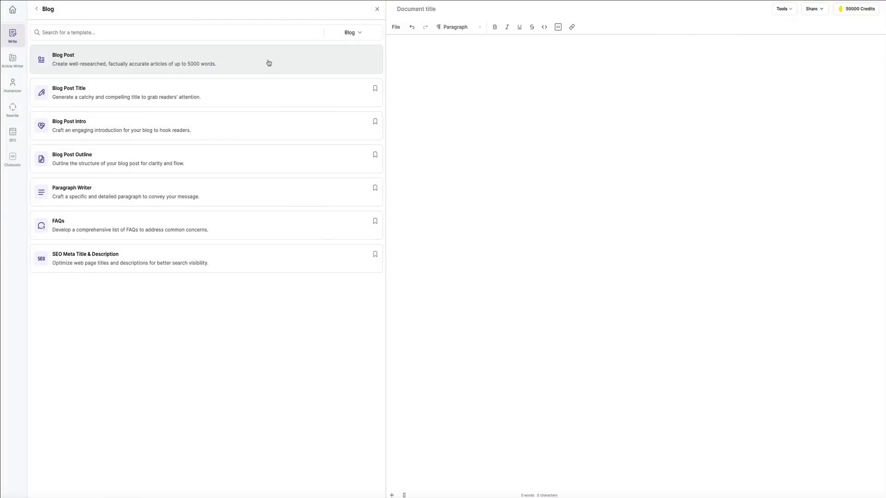
Choose the Blog Post template to bring up the AI Article Writer modes
left_click(269, 61)
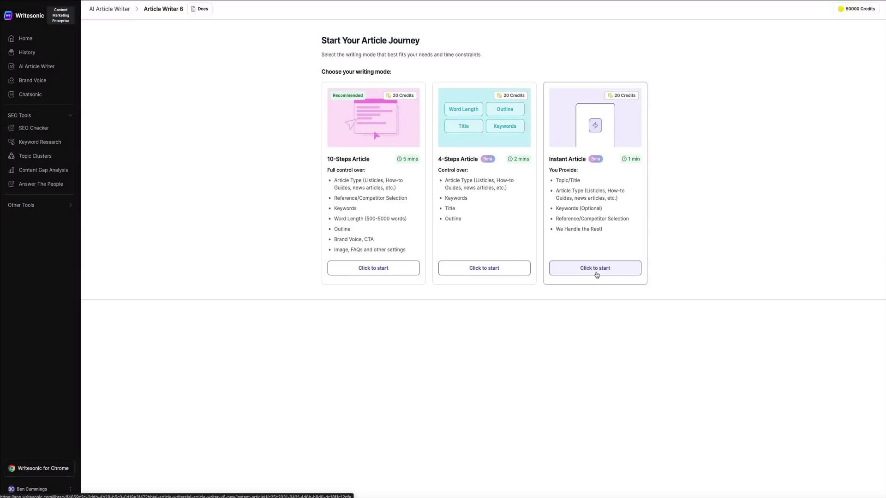
left_click(638, 308)
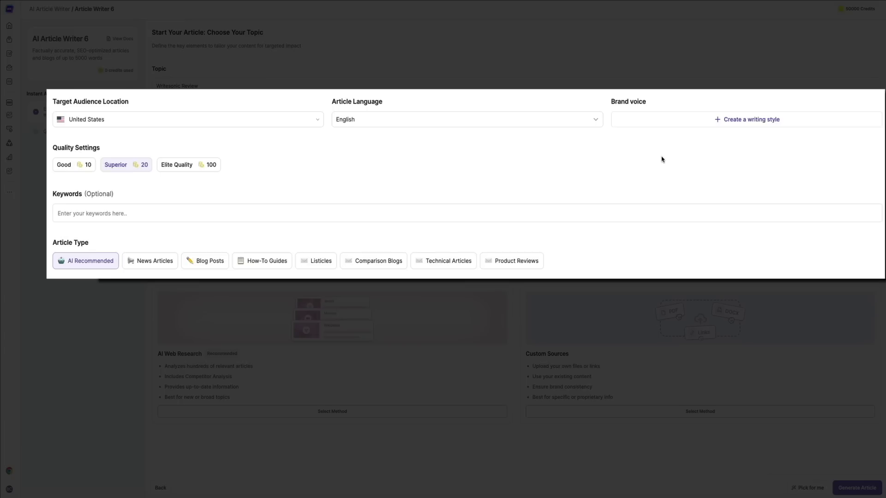
Enter 'Writesonic review' as the keyword and choose AI web research as the research method
left_click(126, 215)
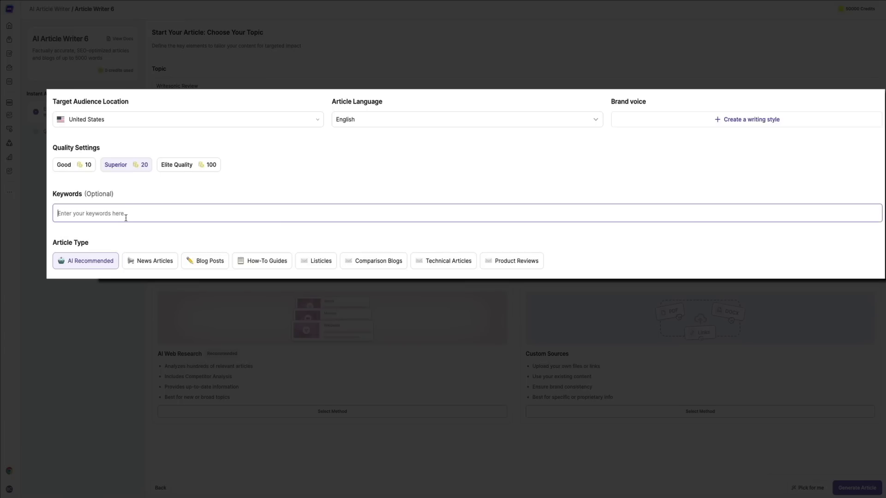
type("Writesonic review")
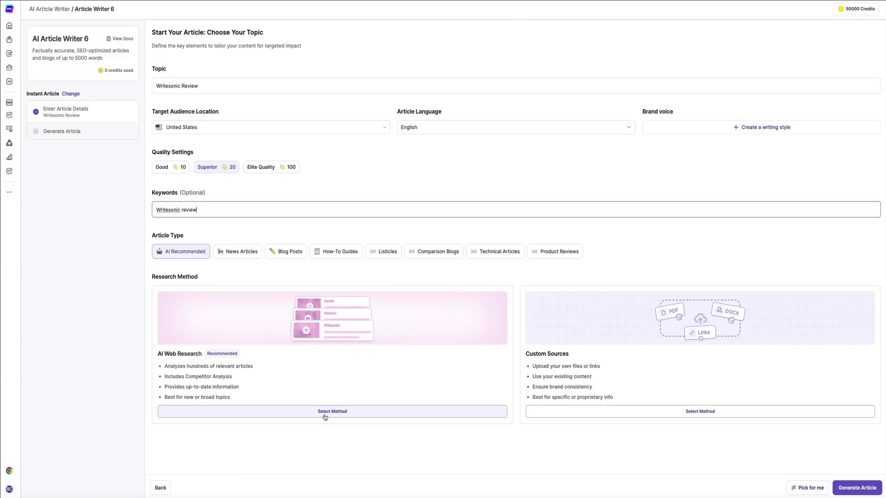
left_click(325, 412)
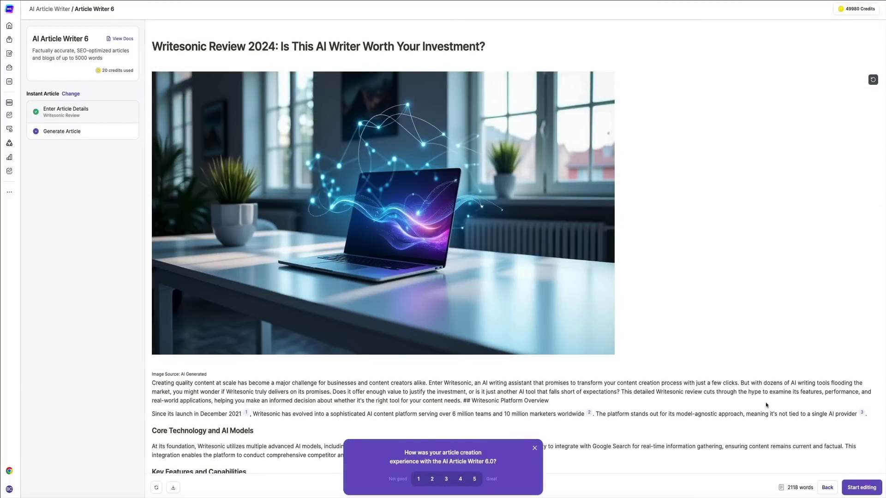
scroll(766, 405, "down", 5)
scroll(766, 405, "down", 5)
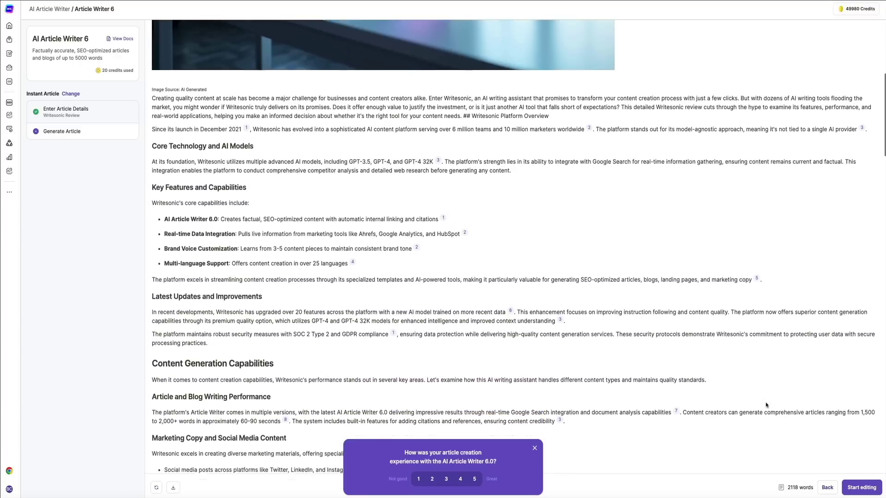
scroll(766, 406, "down", 5)
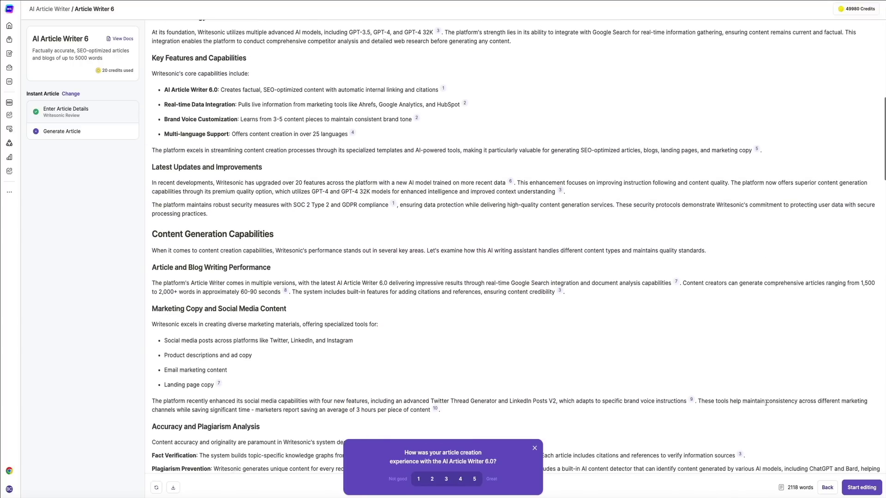
scroll(767, 405, "down", 5)
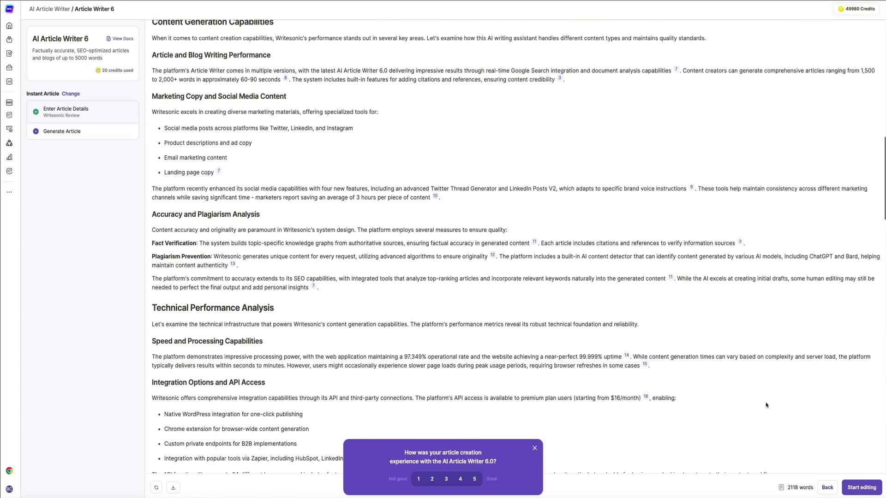
scroll(764, 406, "down", 5)
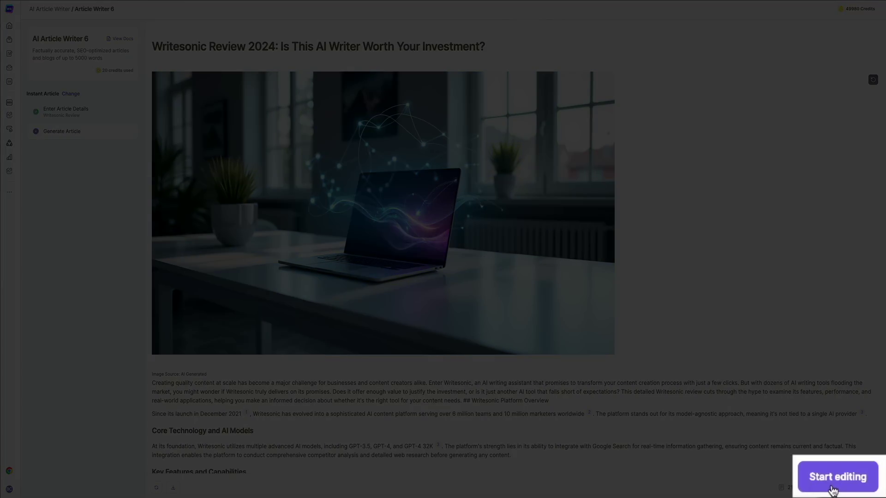
Open the article in the editor and delete the stray '## Writesonic Platform Overview' text
left_click(833, 491)
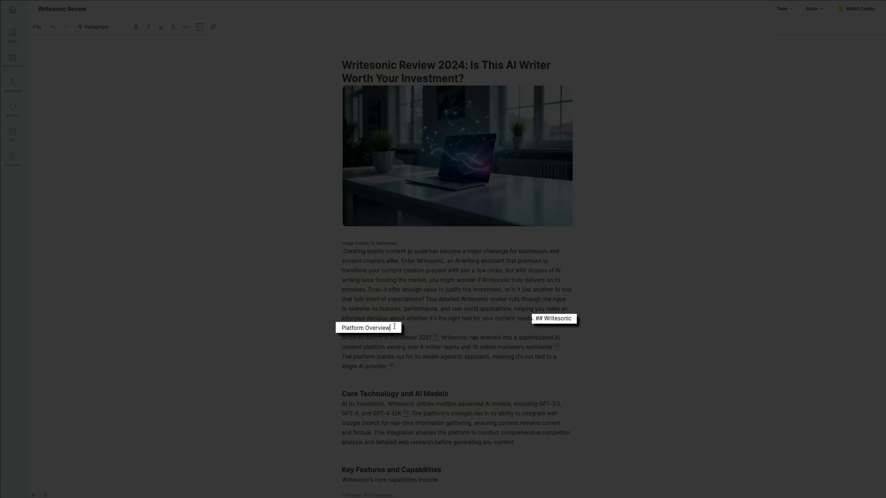
key("BackSpace")
key("BackSpace")
key("BackSpace")
key("BackSpace")
key("BackSpace")
key("BackSpace")
key("BackSpace")
key("BackSpace")
key("BackSpace")
key("BackSpace")
key("BackSpace")
key("BackSpace")
key("BackSpace")
key("BackSpace")
key("BackSpace")
key("BackSpace")
key("BackSpace")
key("BackSpace")
key("BackSpace")
key("BackSpace")
key("BackSpace")
key("BackSpace")
key("BackSpace")
key("BackSpace")
key("BackSpace")
key("BackSpace")
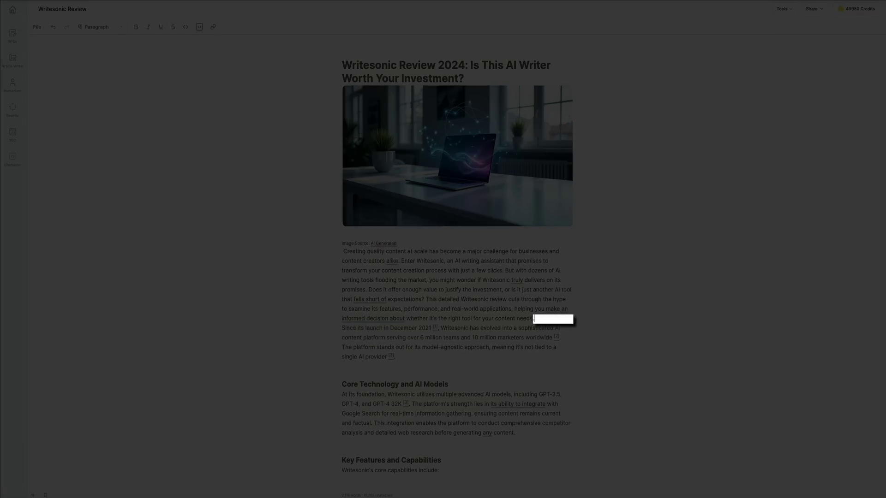
left_click(395, 366)
scroll(477, 364, "down", 5)
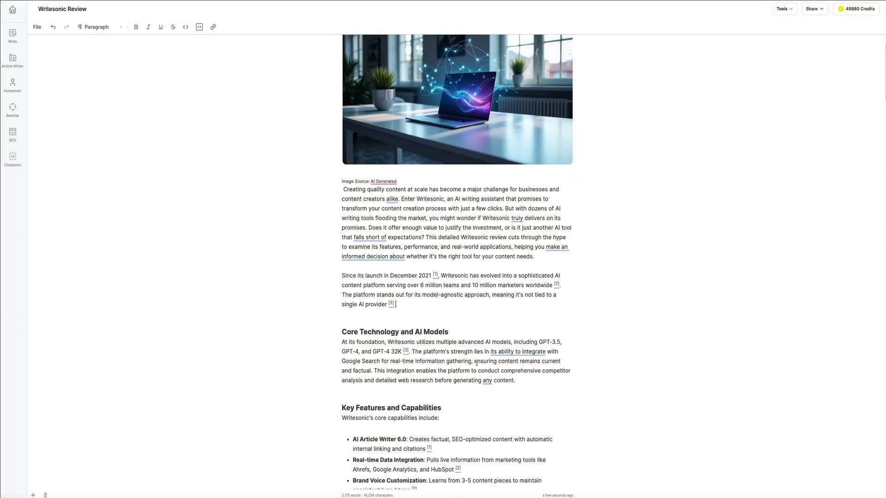
scroll(476, 363, "down", 5)
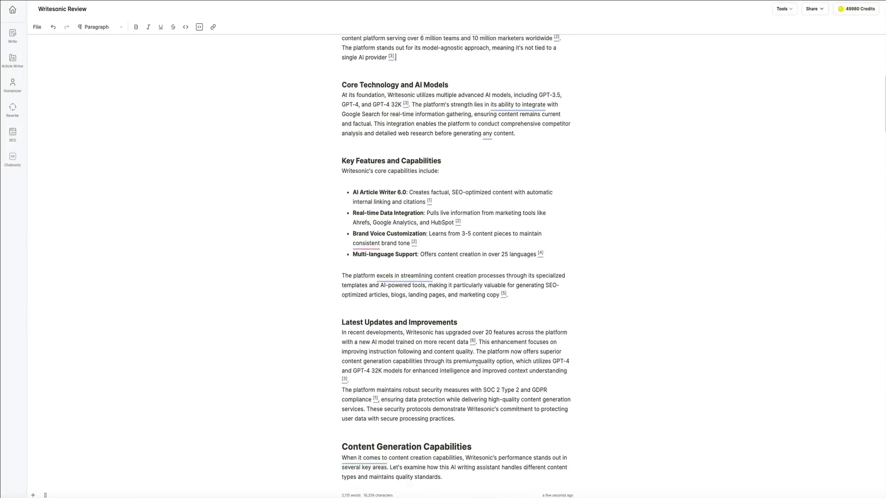
scroll(477, 363, "down", 2)
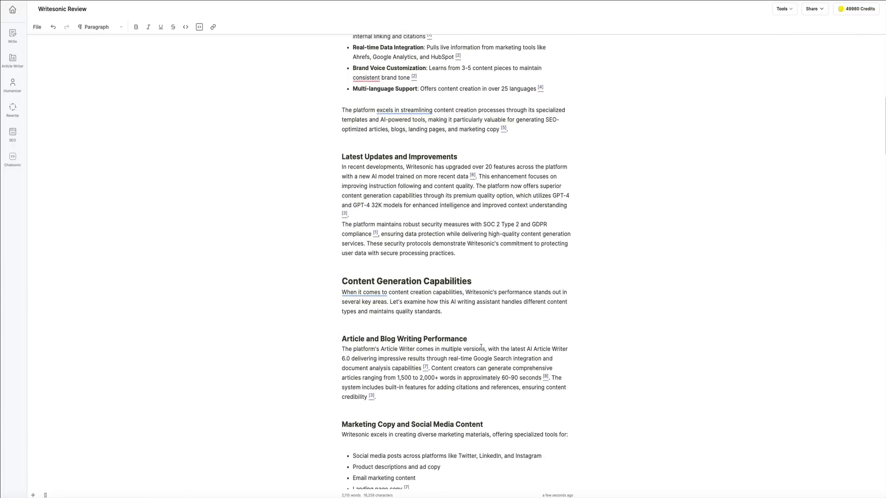
left_click_drag(406, 167, 435, 168)
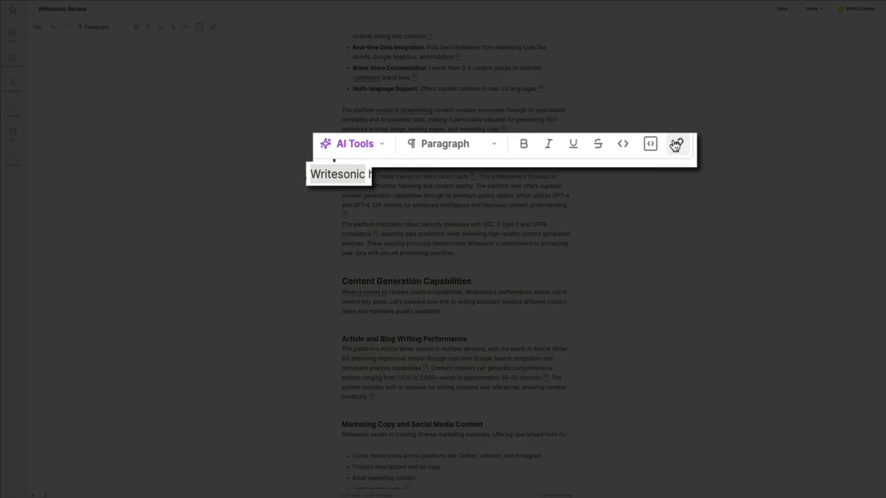
left_click(678, 147)
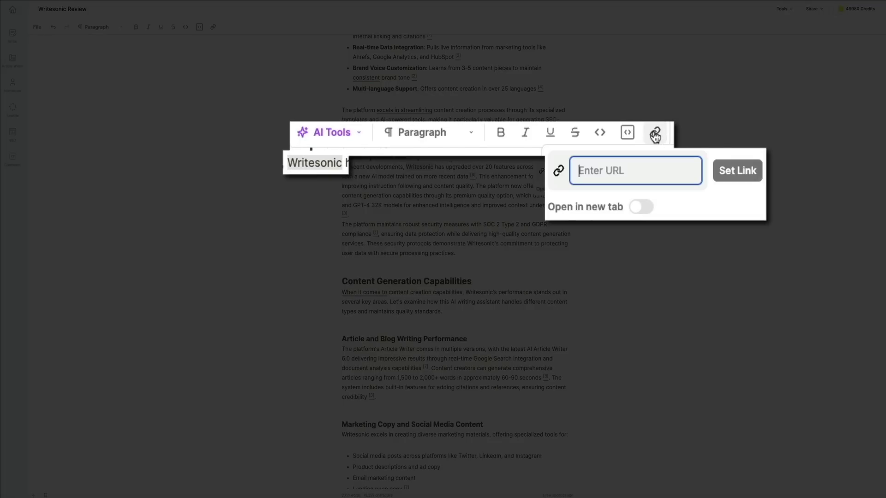
type("https://app.writesonic.com")
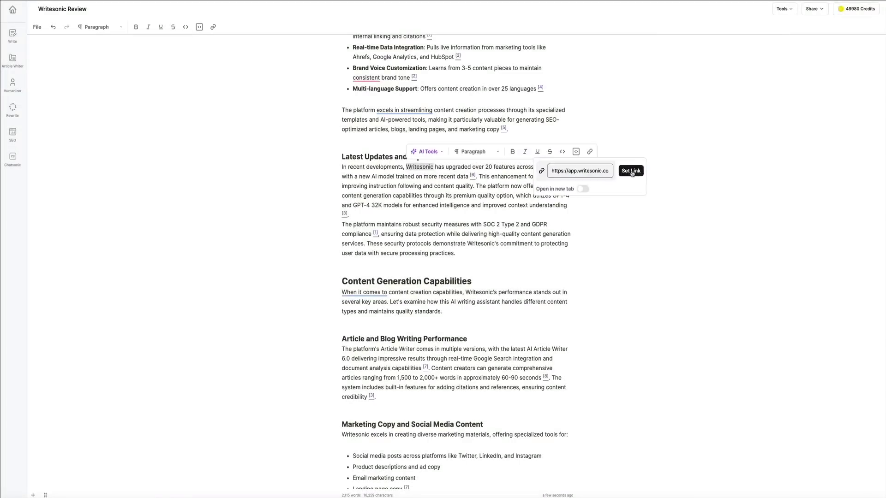
left_click(630, 170)
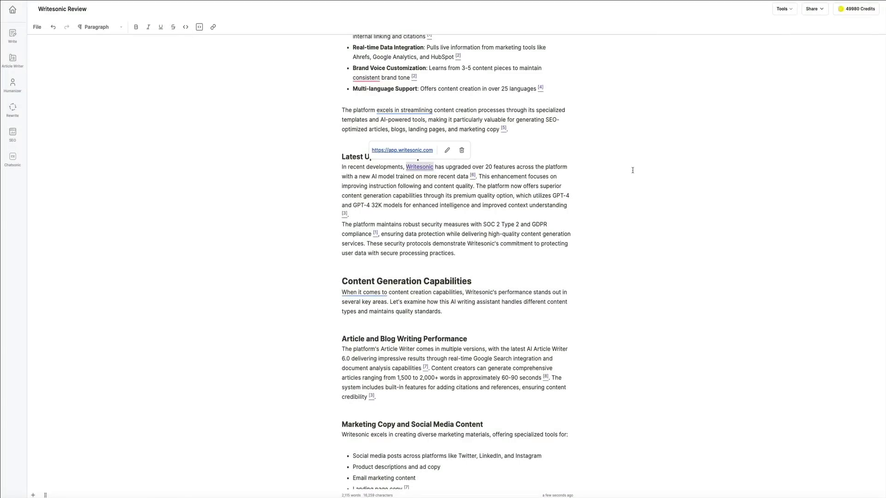
left_click(136, 27)
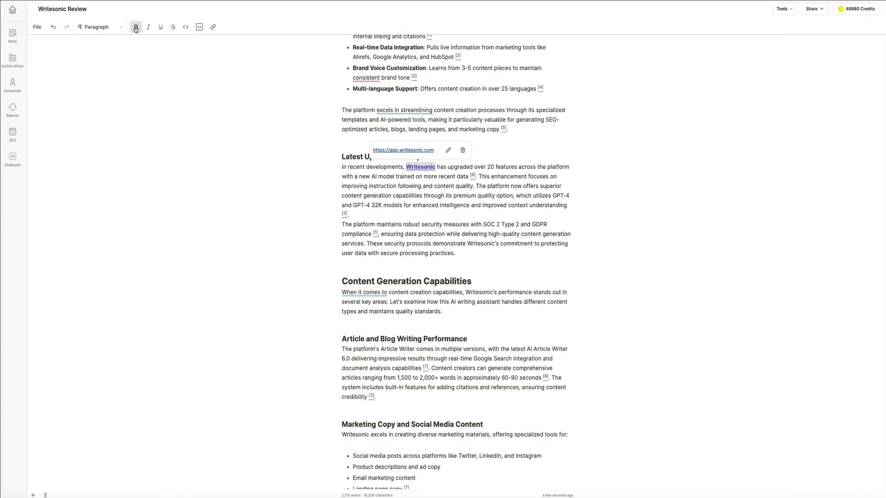
left_click(558, 205)
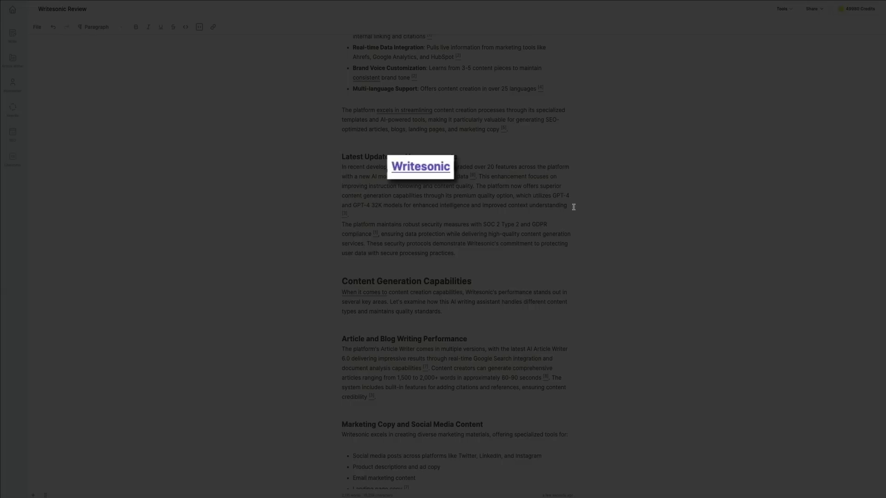
scroll(412, 147, "down", 15)
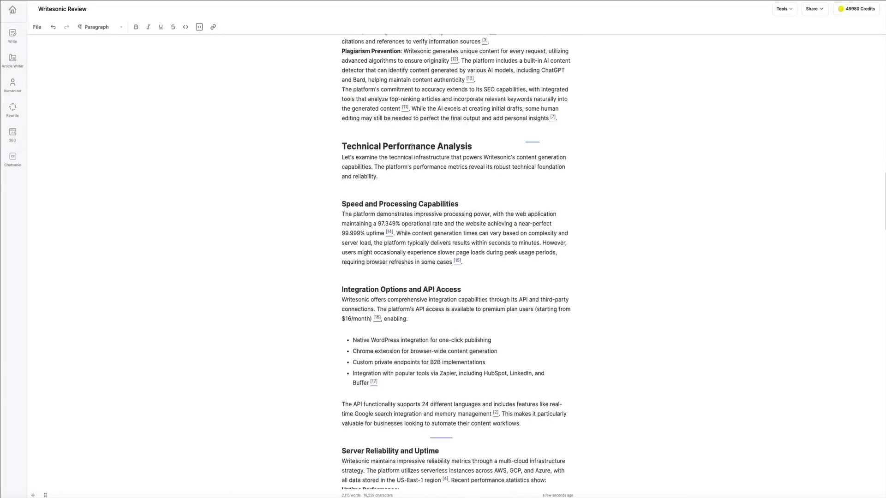
scroll(412, 147, "down", 20)
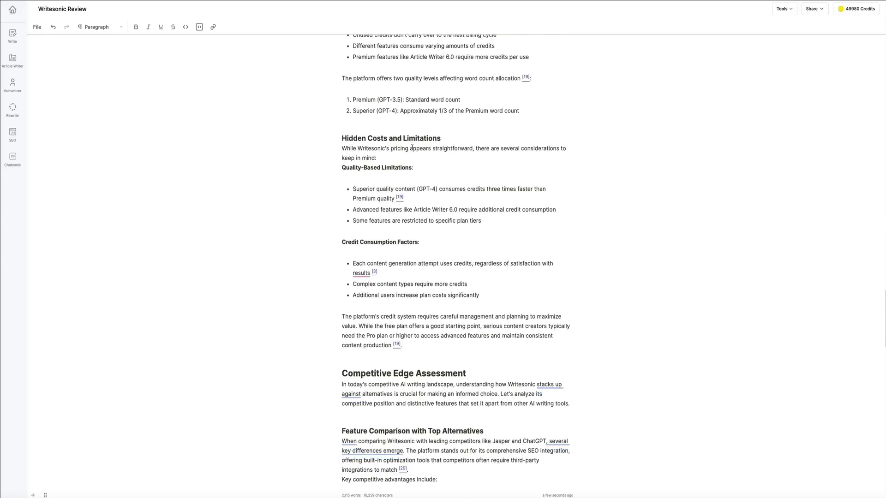
scroll(412, 147, "down", 2)
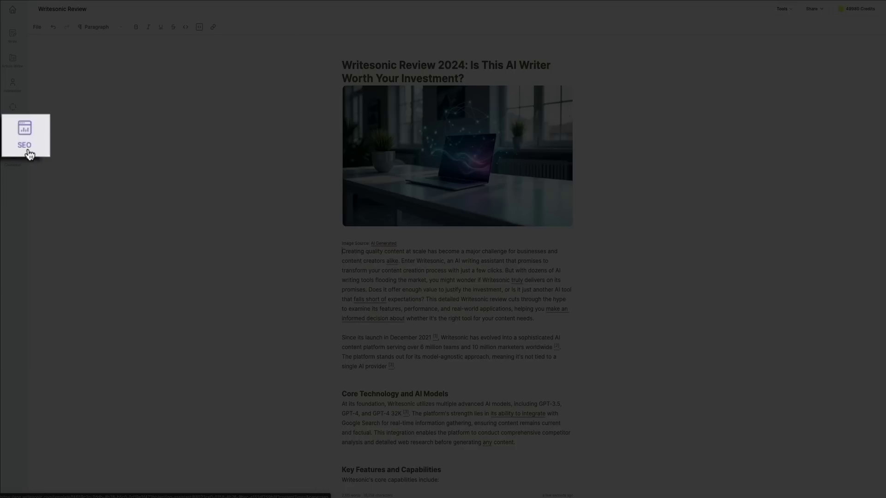
Show the SEO tools panel with Keyword Research, SEO Checker and the others, then close it
left_click(28, 152)
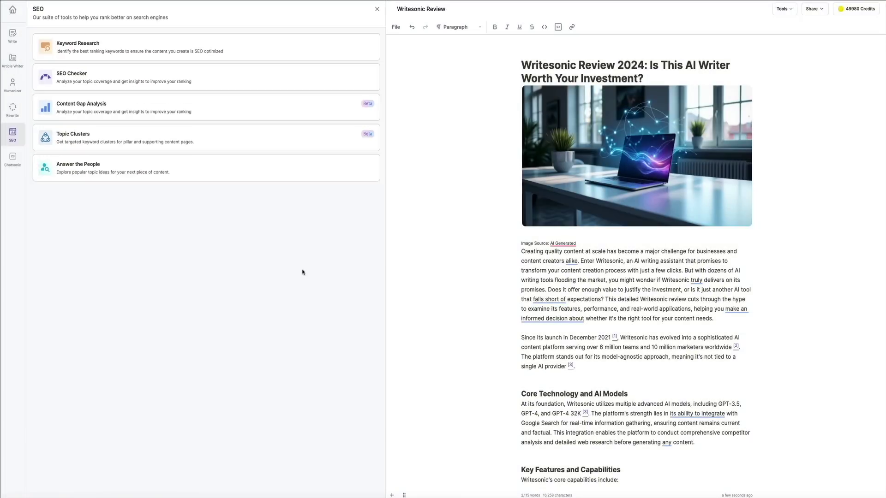
left_click(377, 9)
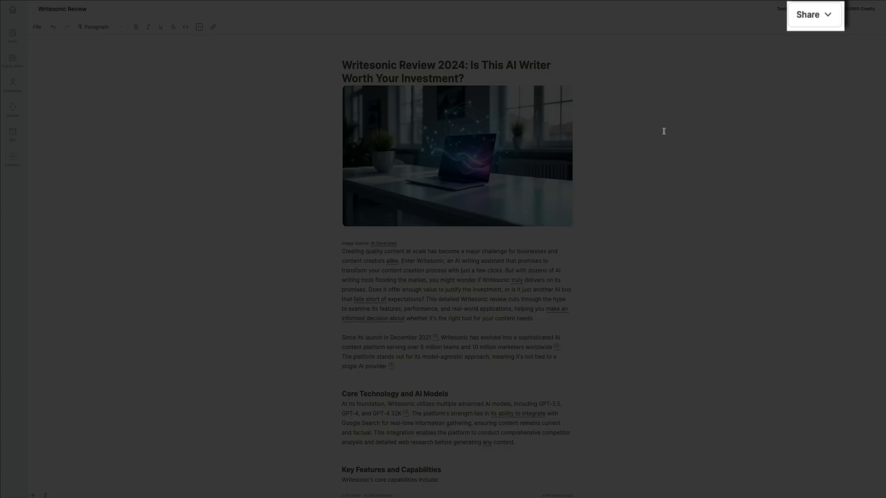
Open the Share dropdown to view the article's sharing options
left_click(821, 9)
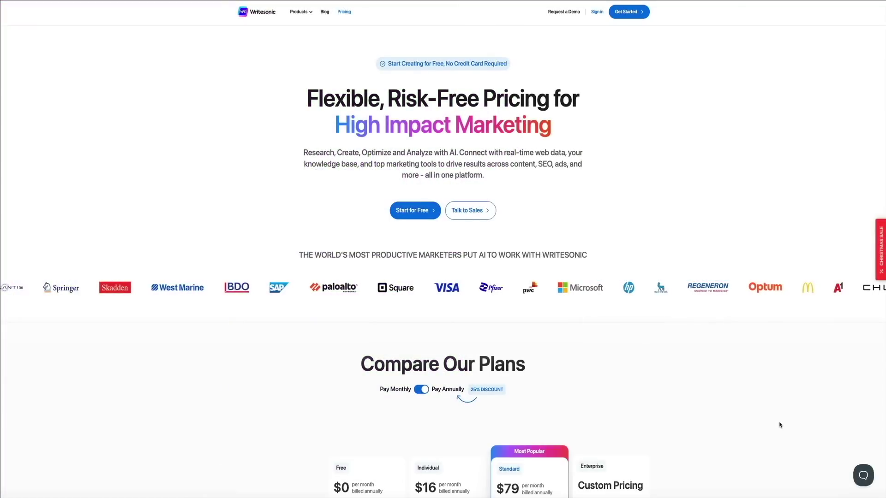
Scroll the Pricing page down to the Compare Our Plans table showing the $79 Standard plan
scroll(779, 424, "down", 1)
scroll(780, 425, "down", 5)
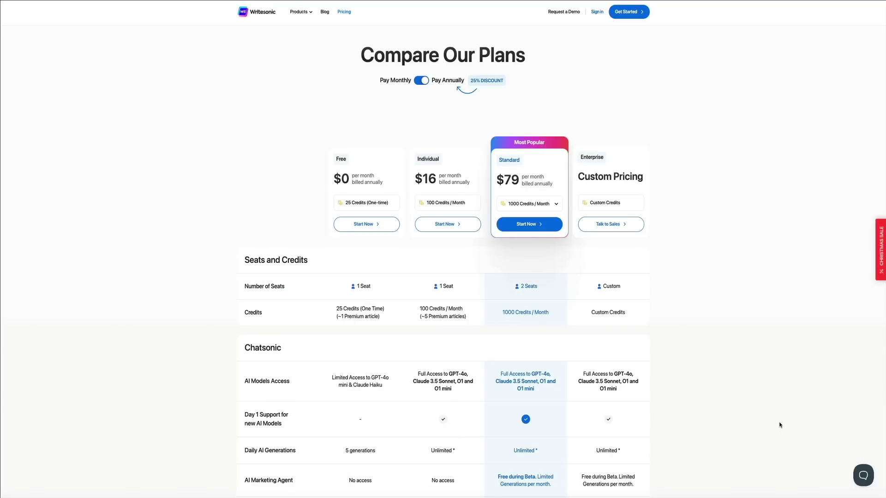
scroll(780, 425, "down", 3)
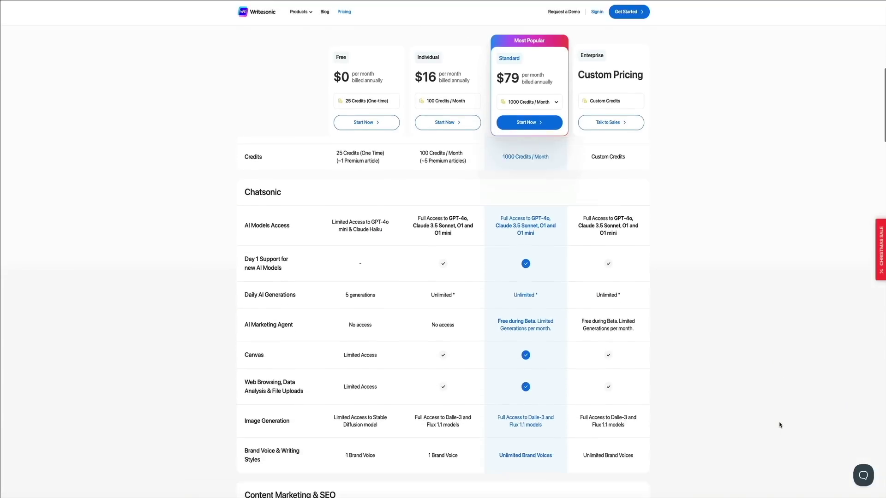
scroll(780, 425, "down", 3)
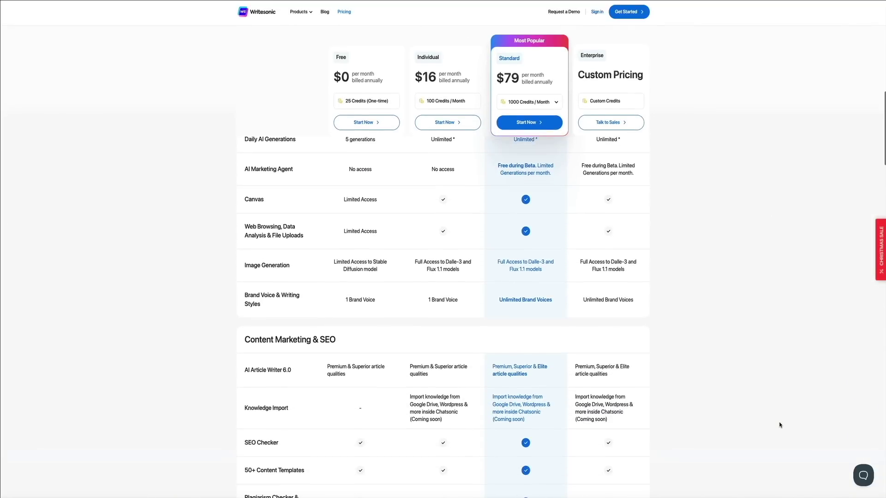
scroll(779, 425, "down", 3)
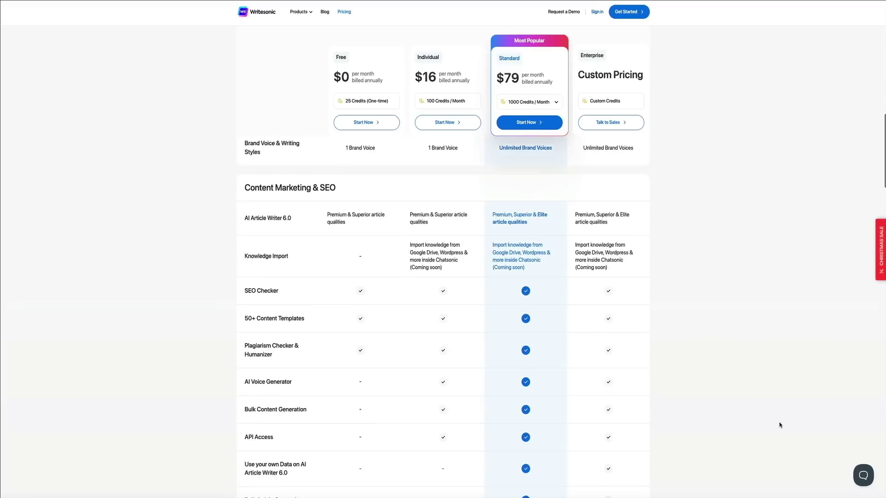
scroll(779, 425, "down", 3)
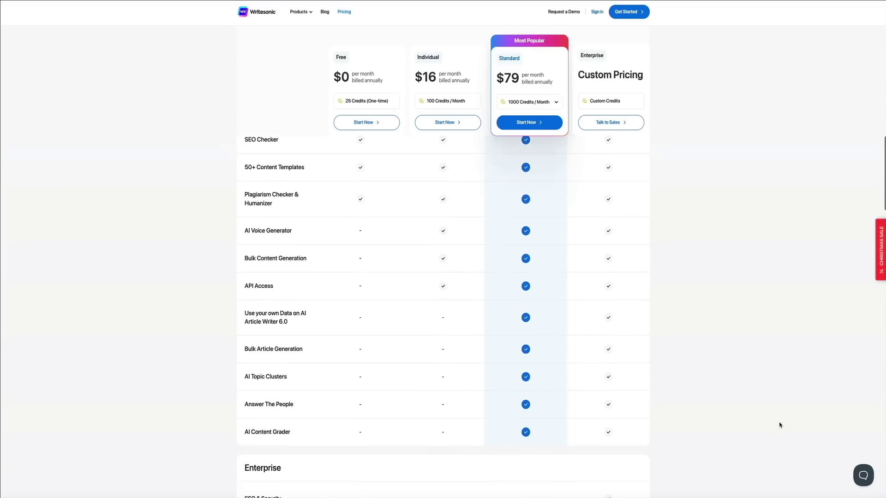
scroll(779, 426, "down", 4)
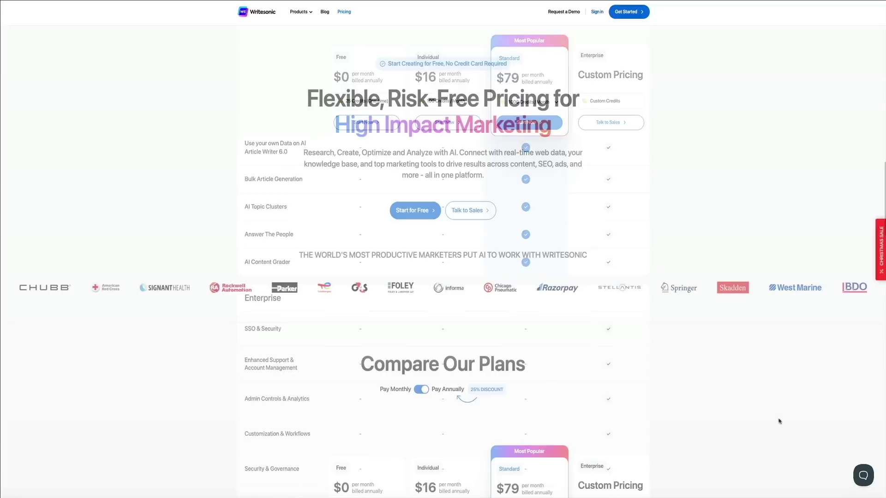